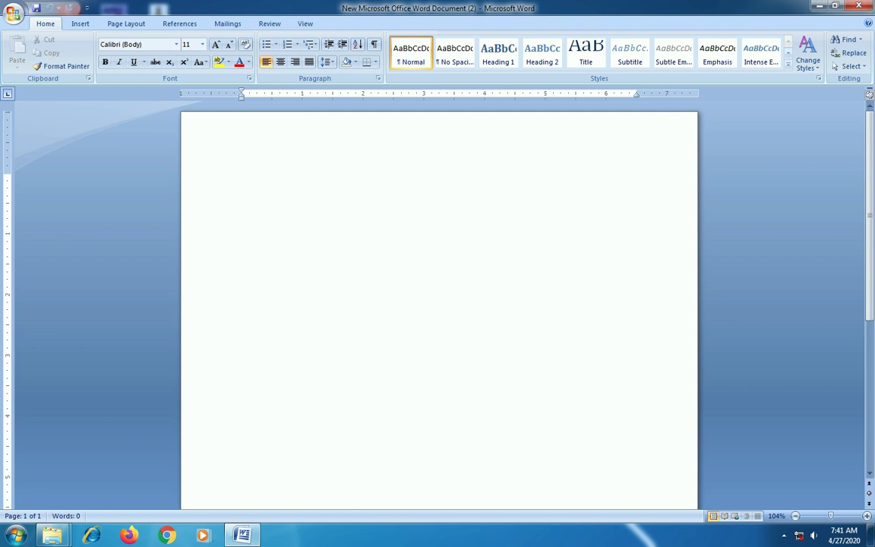
Open Page Setup's Paper tab and inspect the Letter 8.5 by 11 inch width and height
left_click(126, 24)
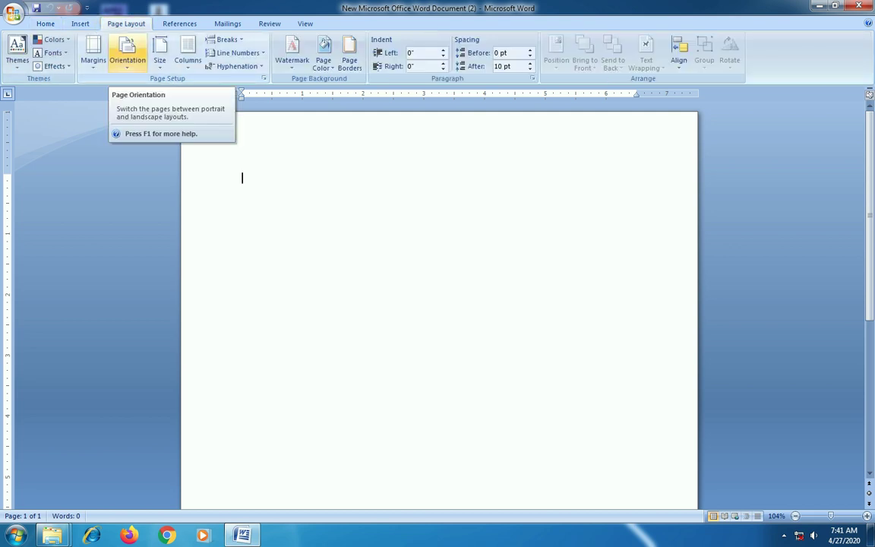
left_click(159, 57)
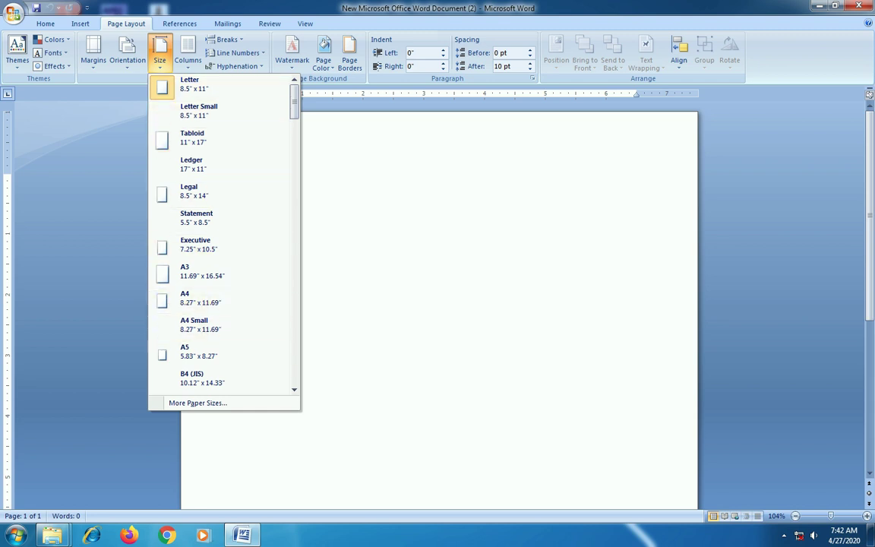
left_click(197, 403)
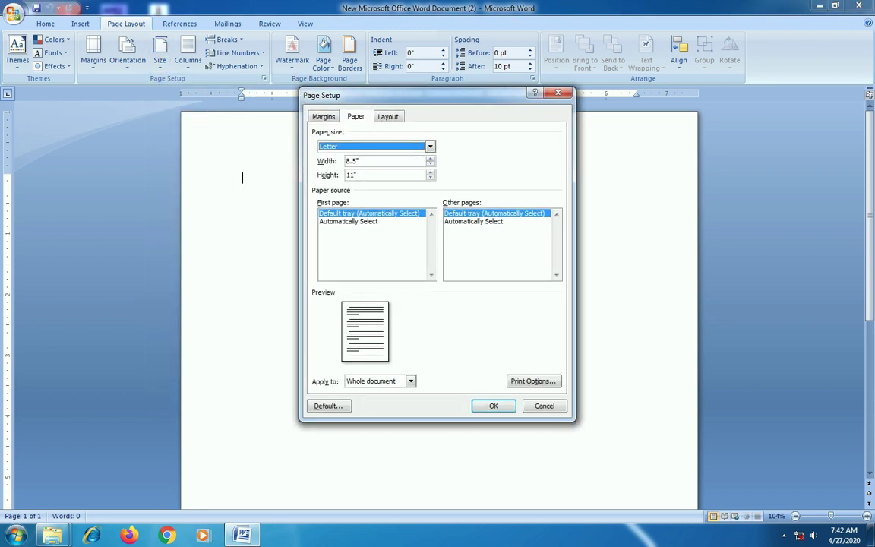
key("shift+Tab")
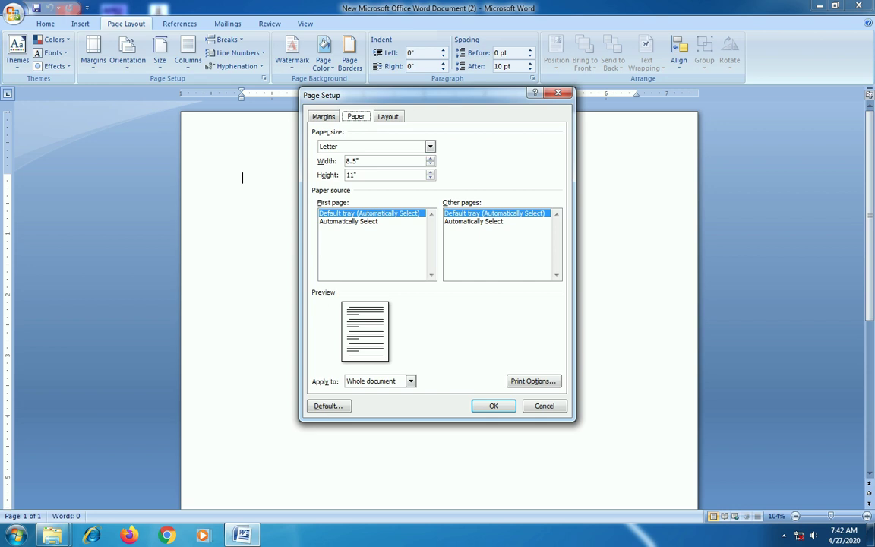
left_click(357, 161)
left_click(357, 175)
Cancel Page Setup and bring up Word Options' Advanced page at the Display settings
left_click(493, 405)
left_click(14, 14)
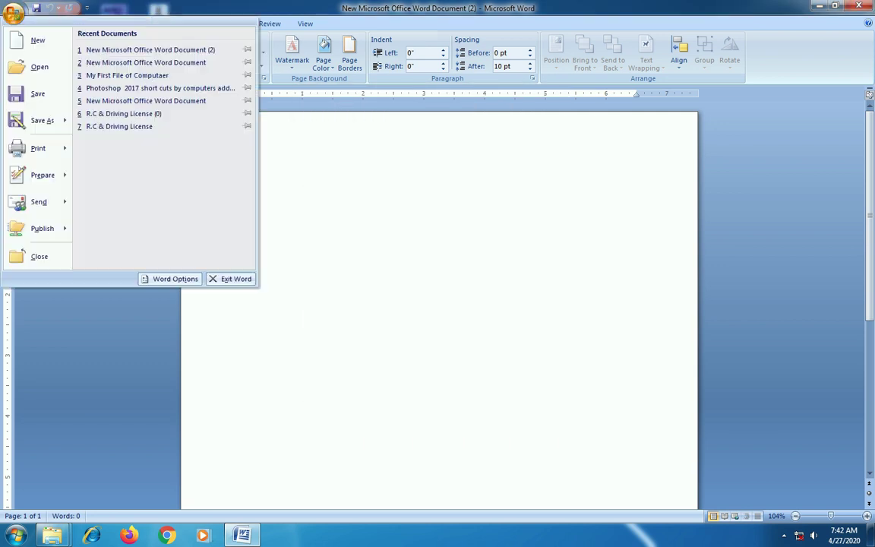
left_click(170, 279)
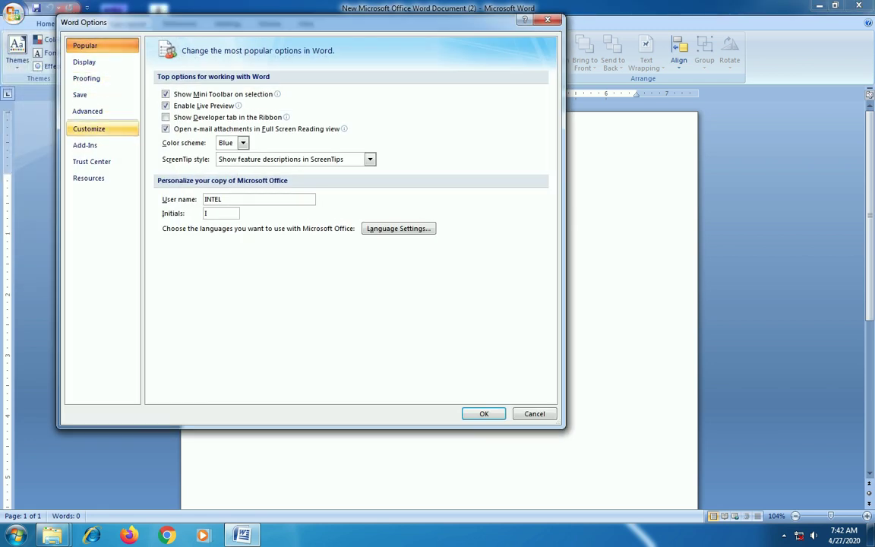
left_click(87, 111)
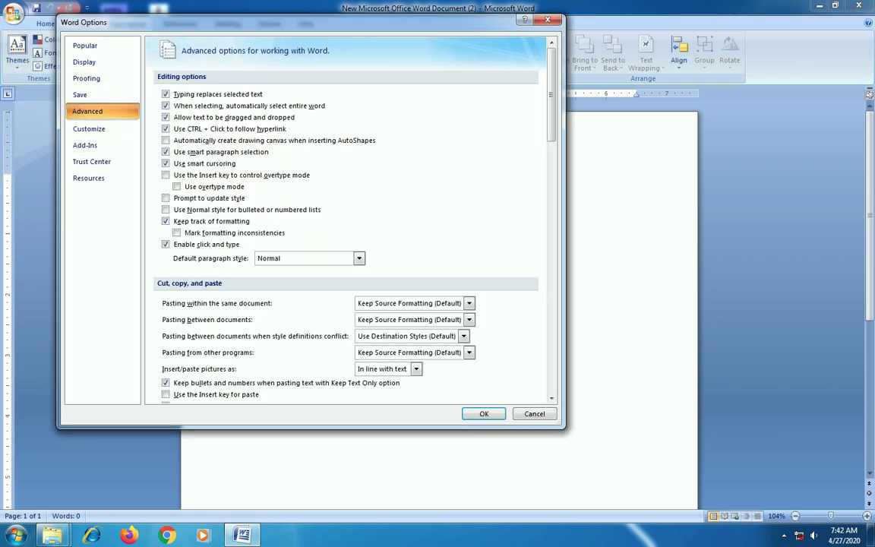
scroll(342, 220, "down", 3)
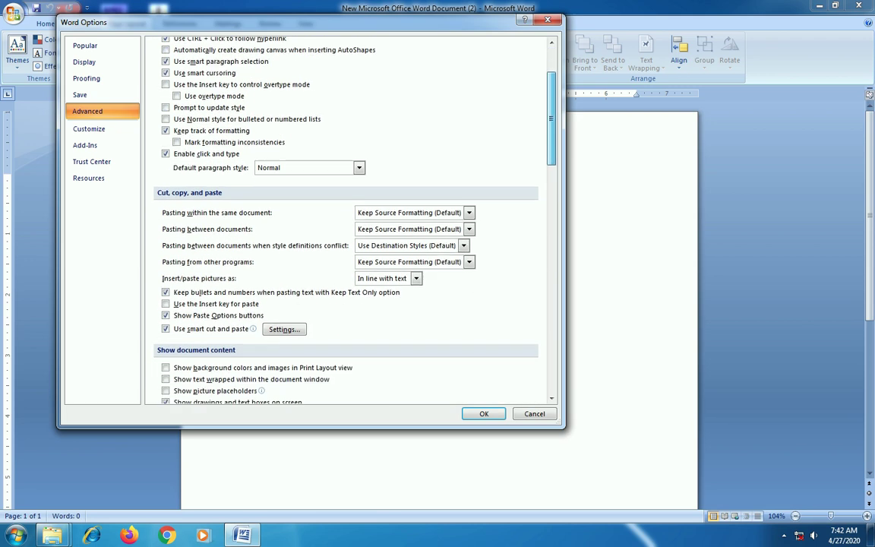
scroll(341, 220, "down", 3)
scroll(342, 220, "down", 3)
scroll(341, 220, "down", 3)
scroll(550, 224, "down", 1)
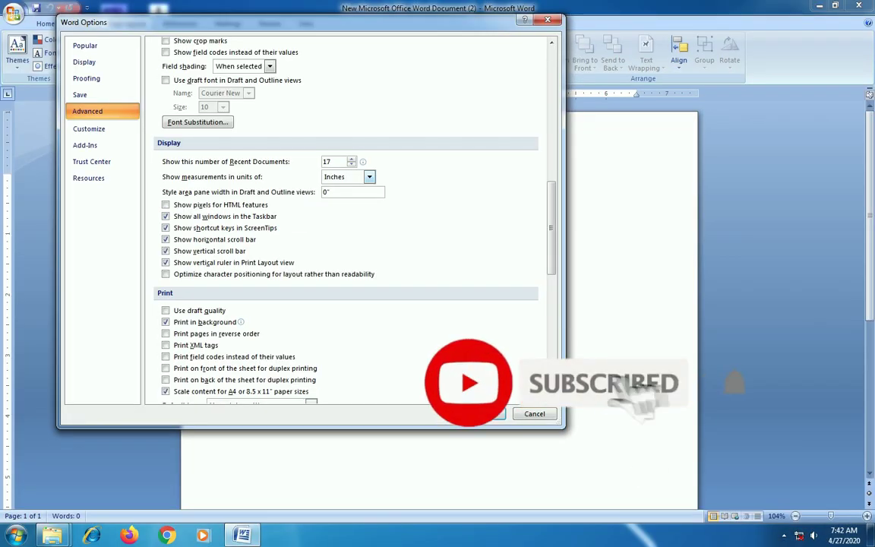
Look through the measurement units list and leave it set to Inches
left_click(369, 177)
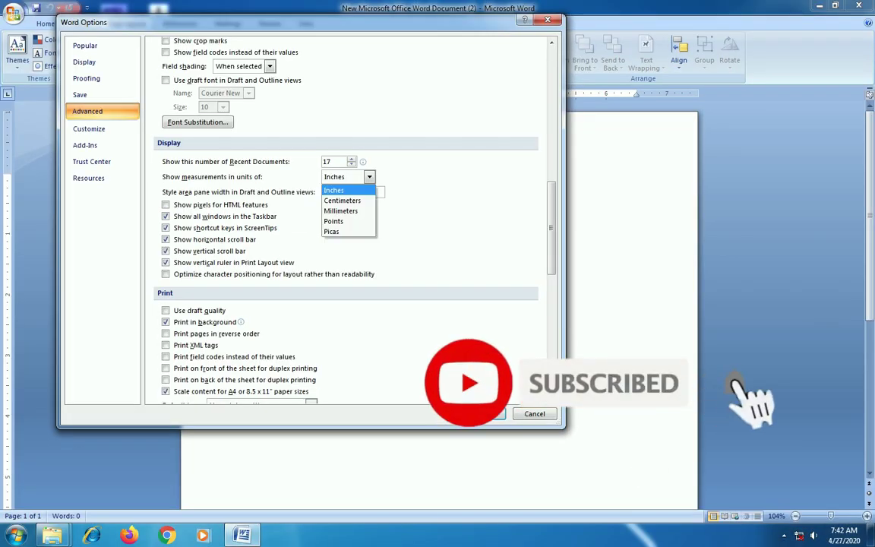
key("Return")
key("alt+Down")
key("Down")
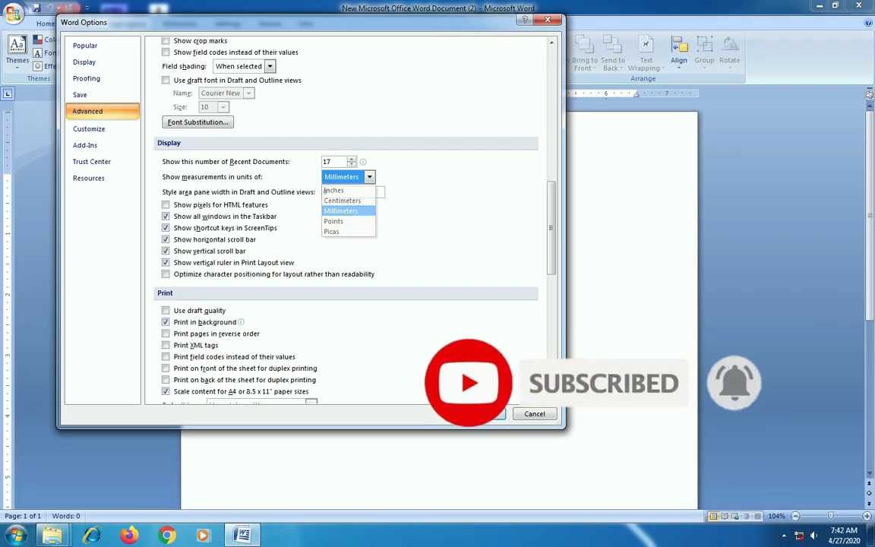
key("Down")
key("Return")
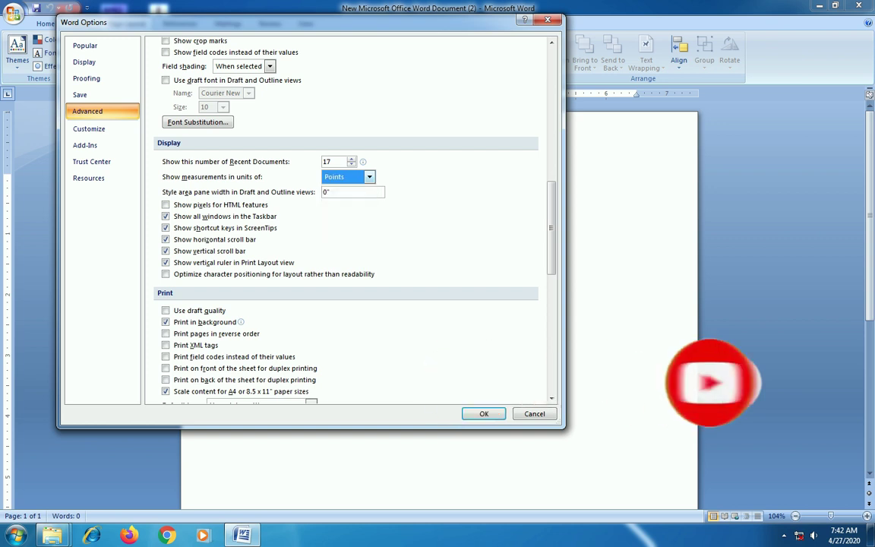
key("alt+Down")
key("Up")
key("Up")
key("Up")
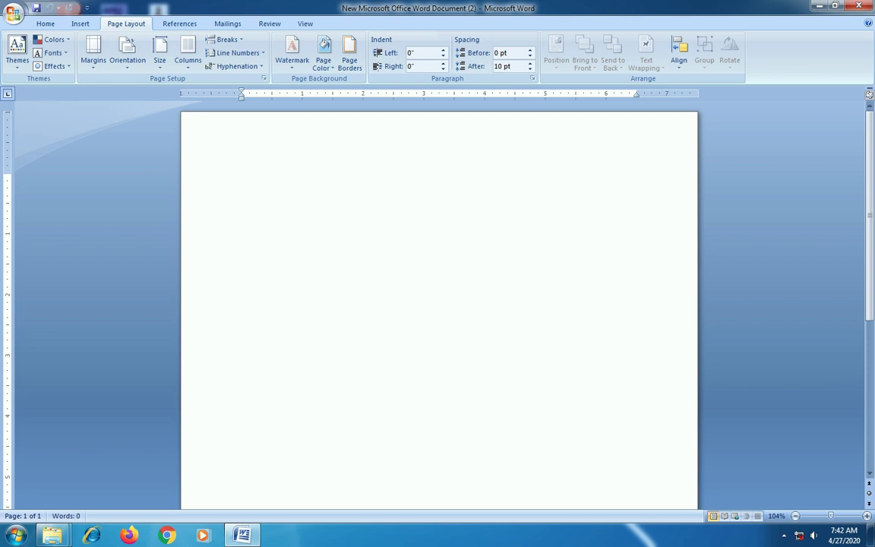
Set a custom page width of 6 inches in Page Setup
left_click(160, 57)
left_click(197, 402)
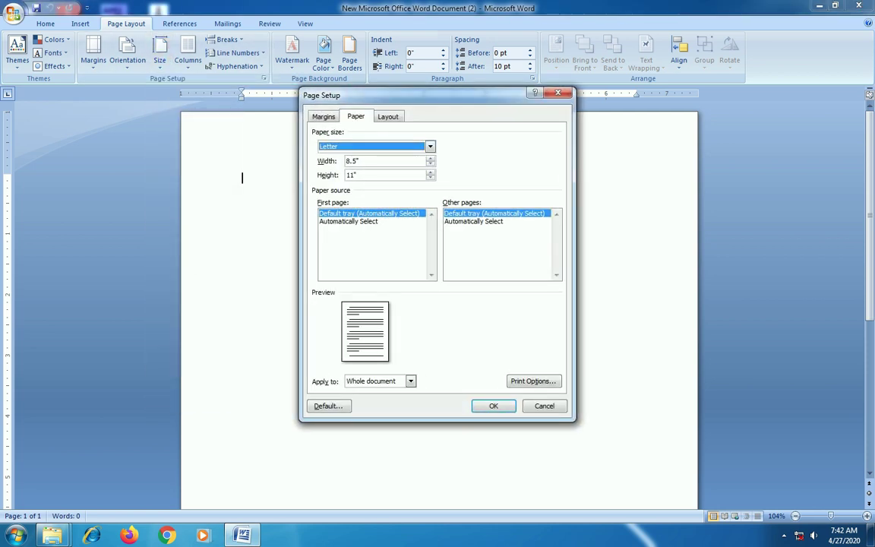
left_click(352, 161)
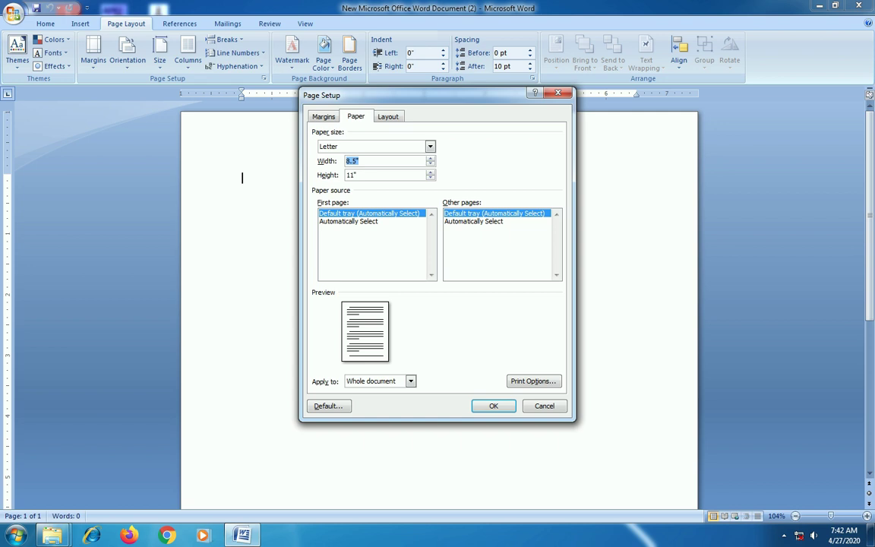
type("6")
key("Tab")
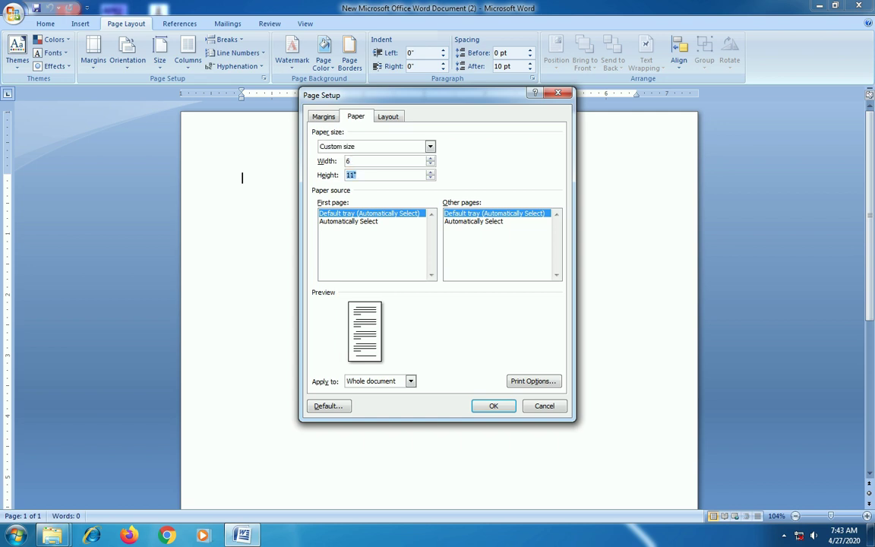
type("4")
Set the top, bottom, left and right margins to 0 and apply the page setup
left_click(323, 116)
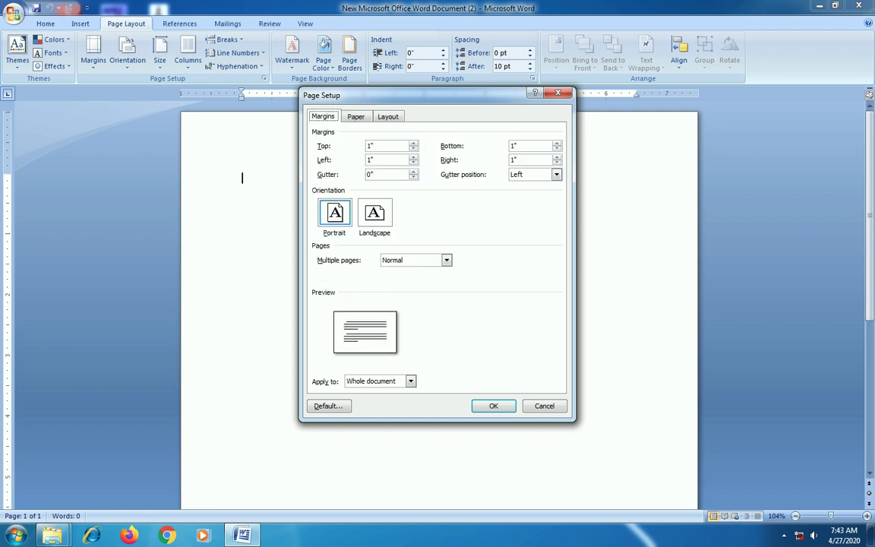
key("Tab")
type("0")
key("Tab")
type("0")
key("Tab")
type("0")
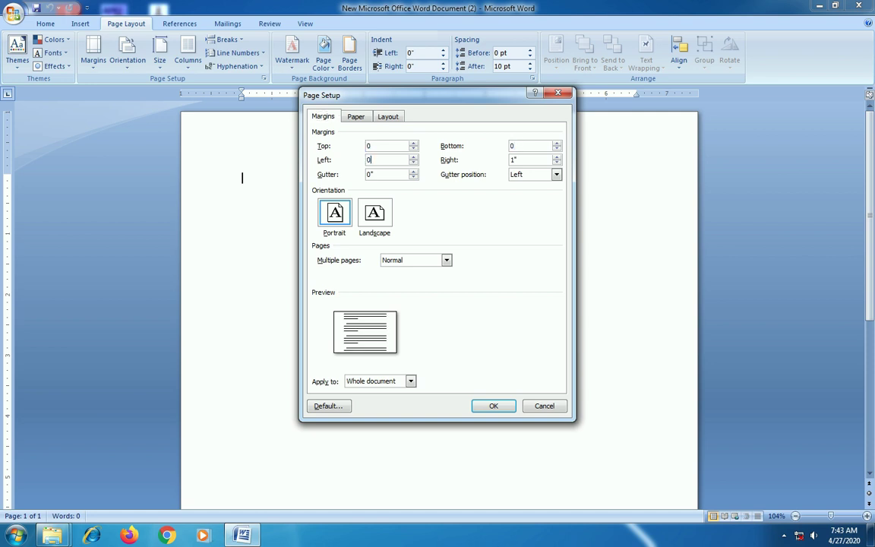
key("Tab")
type("0")
left_click(535, 174)
left_click(516, 181)
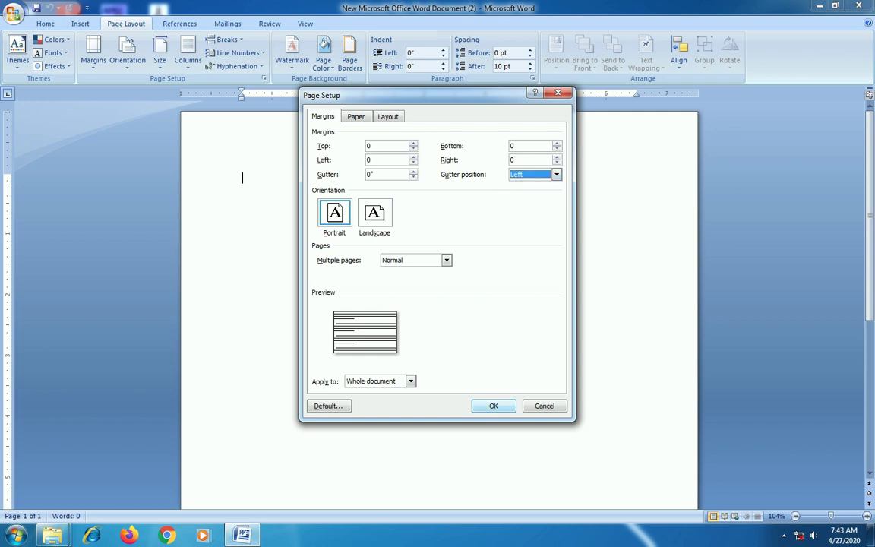
key("Return")
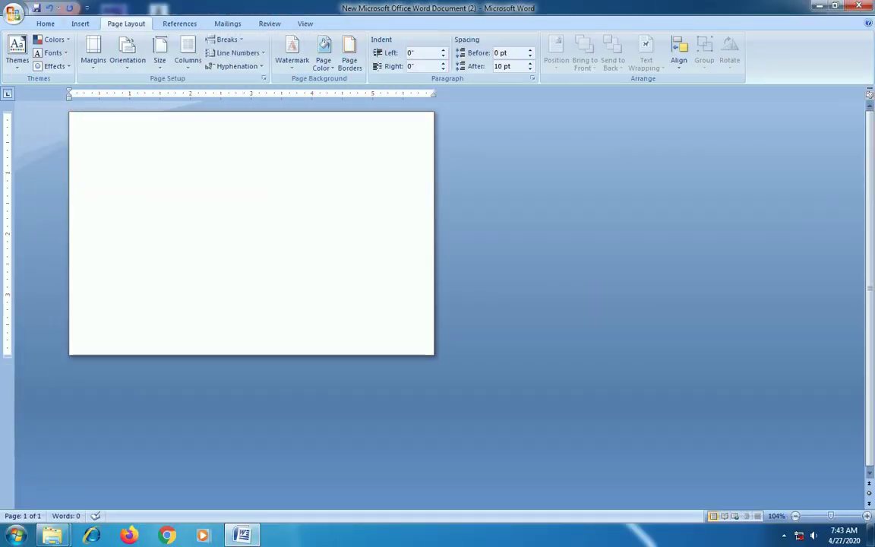
scroll(437, 271, "up", 3)
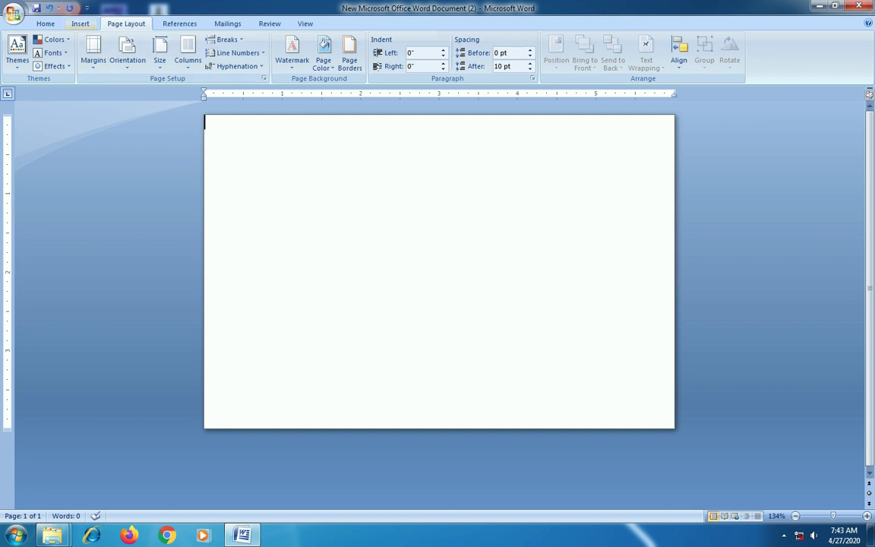
Insert the Desktop picture 'new' onto the page
left_click(79, 23)
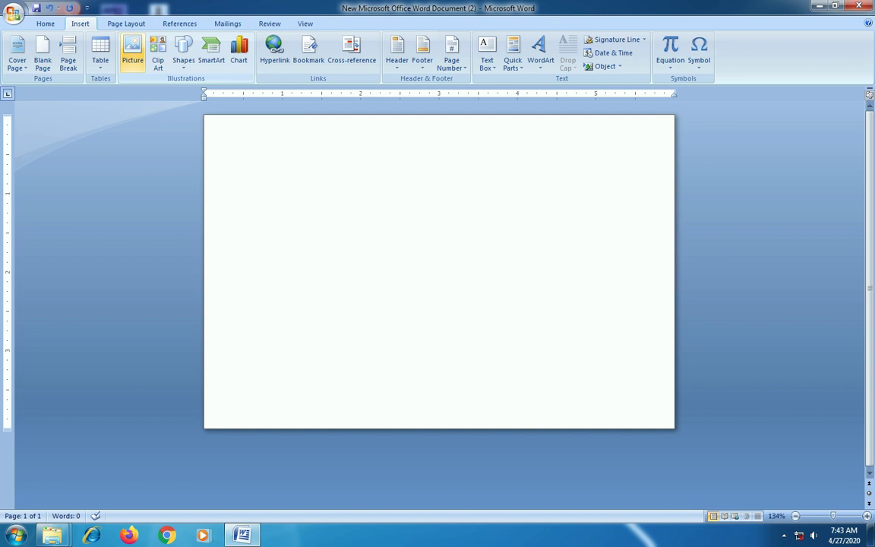
left_click(132, 53)
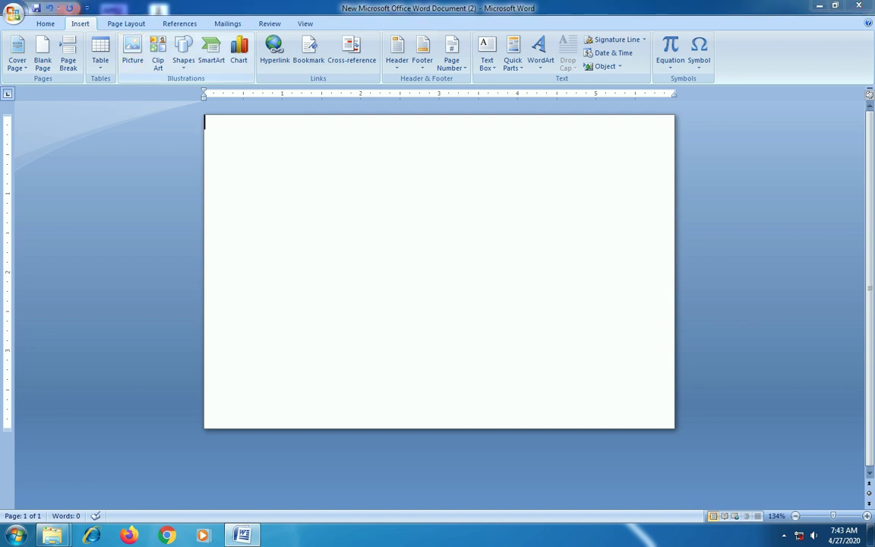
left_click(49, 109)
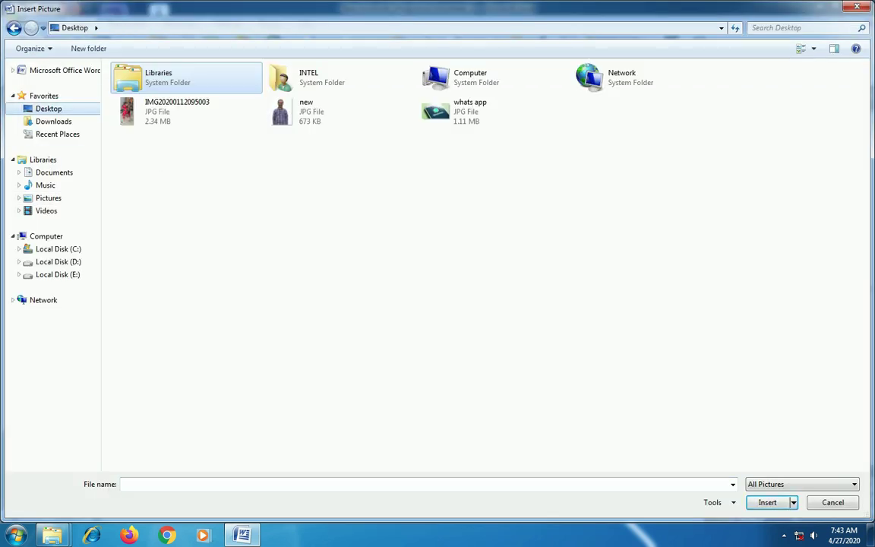
left_click(340, 111)
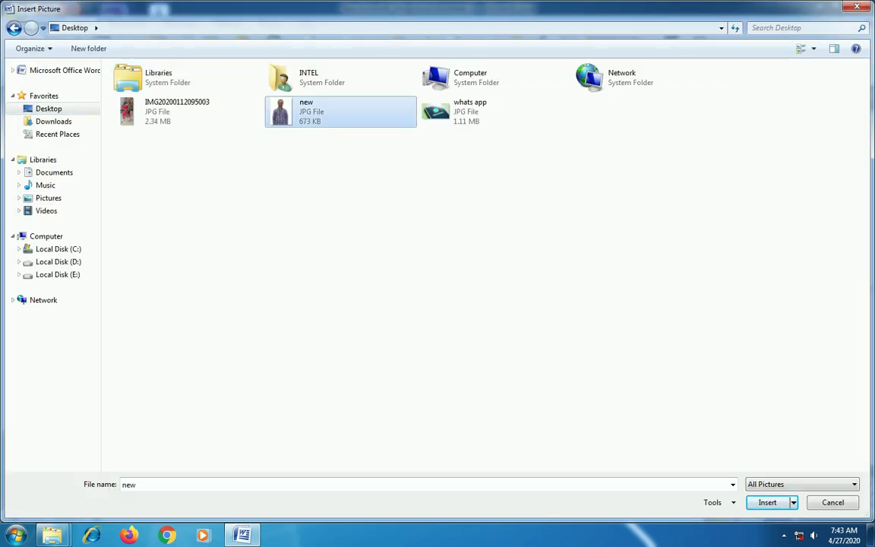
key("Return")
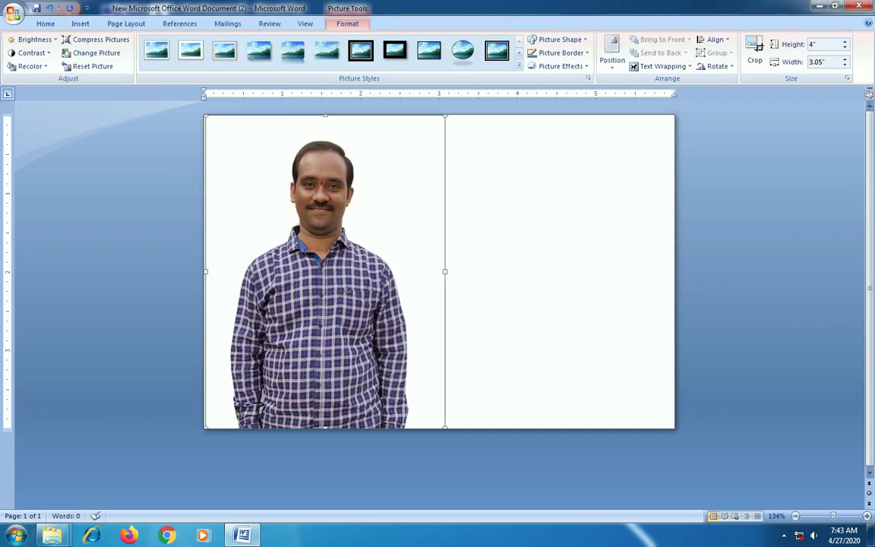
Crop the photo's right, left and bottom edges tight around the man, to about 2.42 by 1.85 inches
left_click(754, 53)
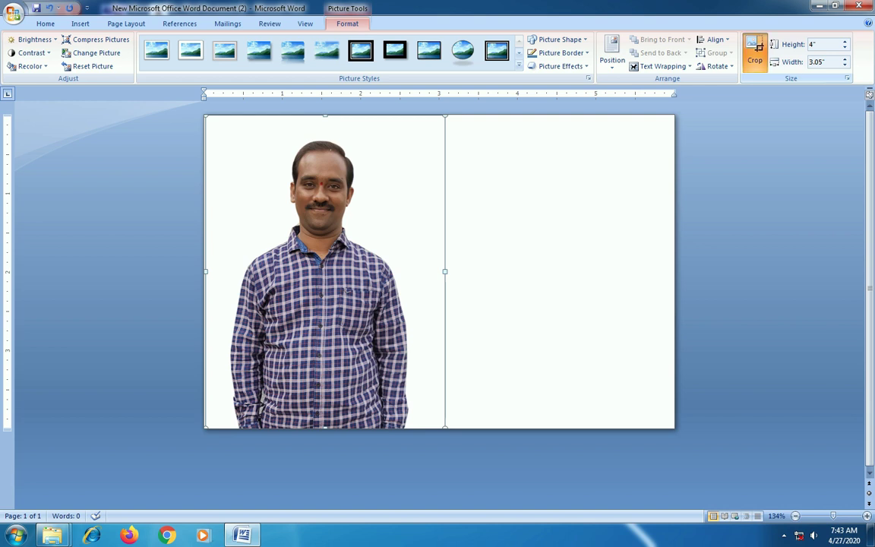
left_click(754, 53)
left_click_drag(439, 423, 399, 350)
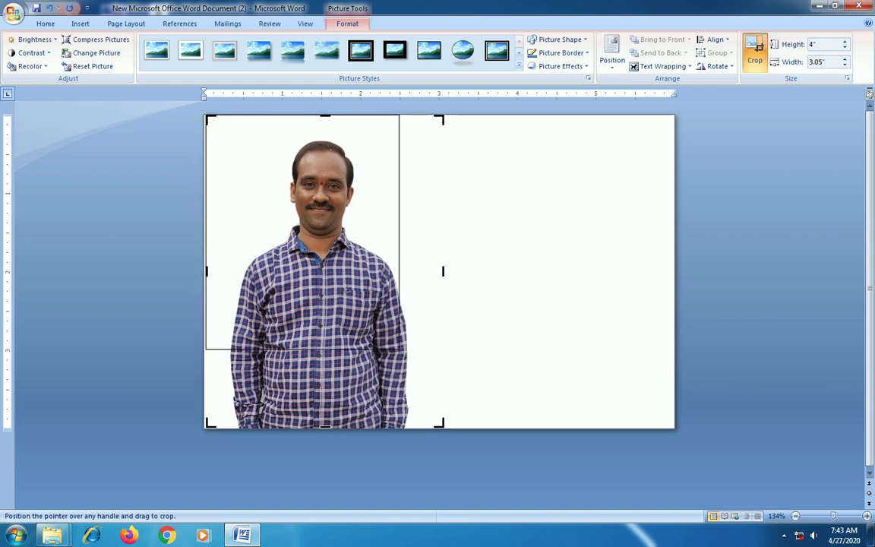
left_click_drag(399, 349, 395, 348)
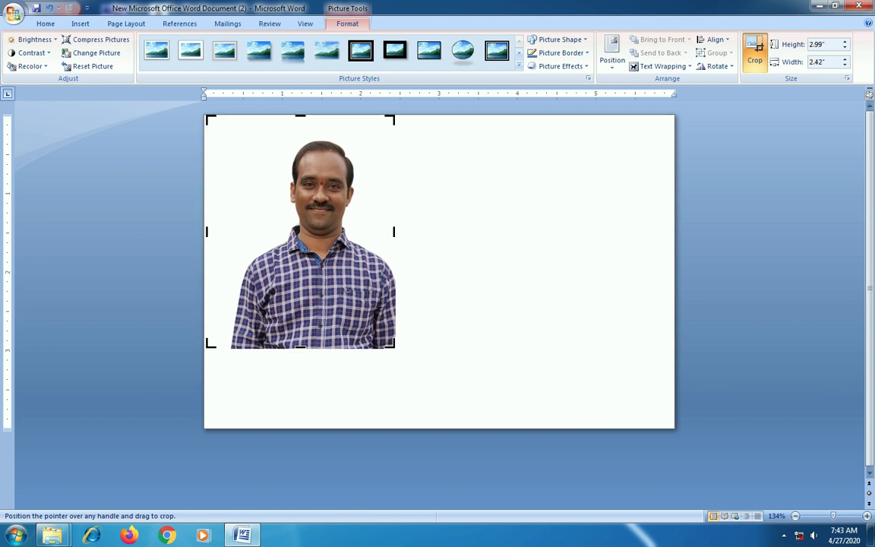
left_click_drag(207, 232, 243, 231)
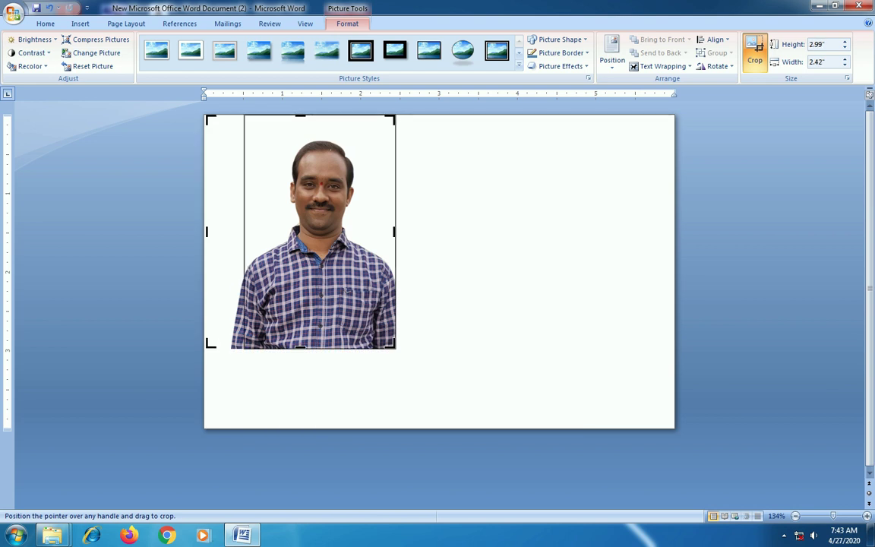
left_click_drag(207, 232, 244, 232)
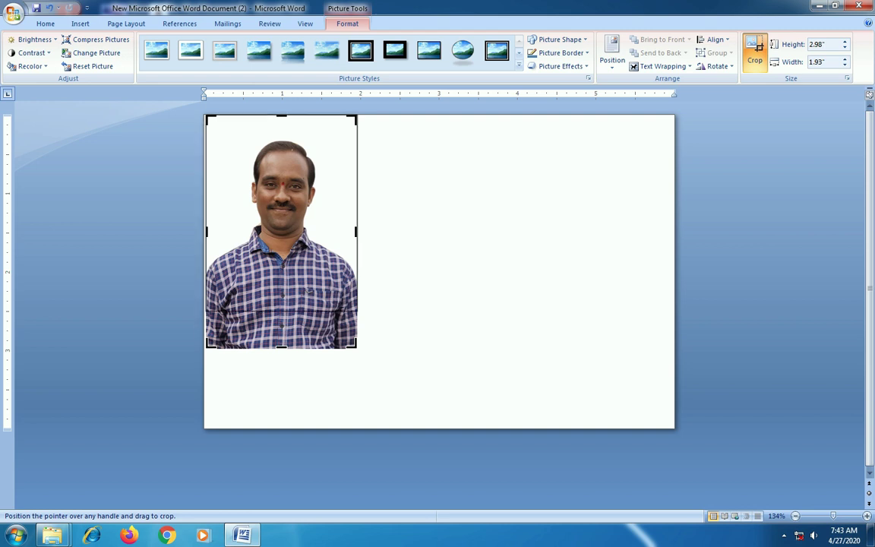
left_click_drag(281, 347, 281, 310)
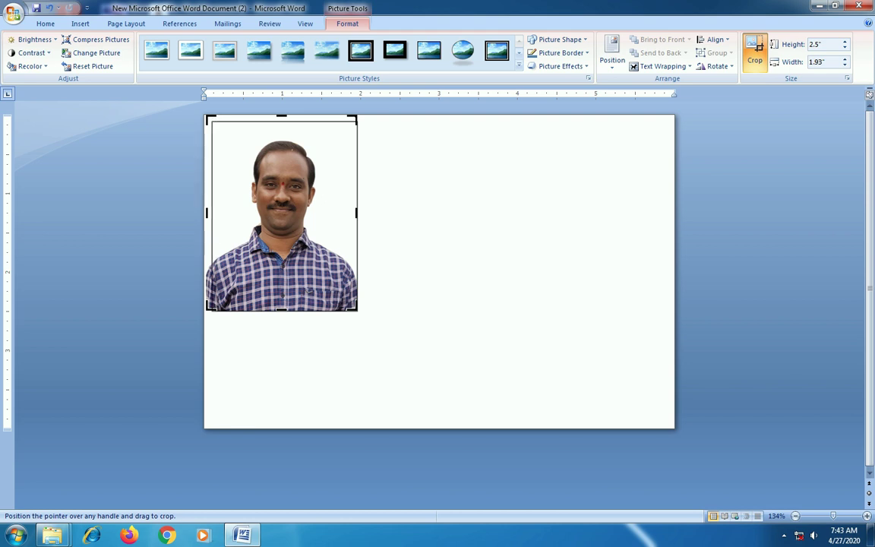
left_click_drag(211, 122, 210, 122)
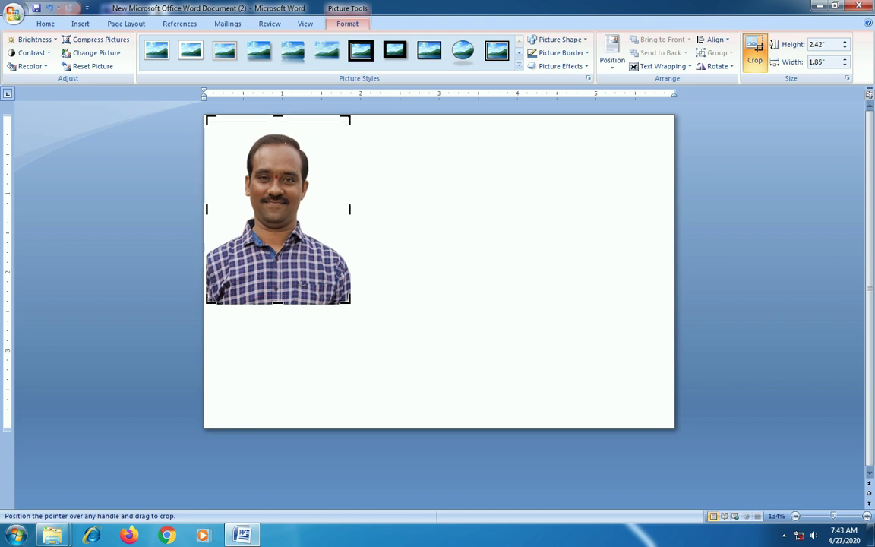
key("Escape")
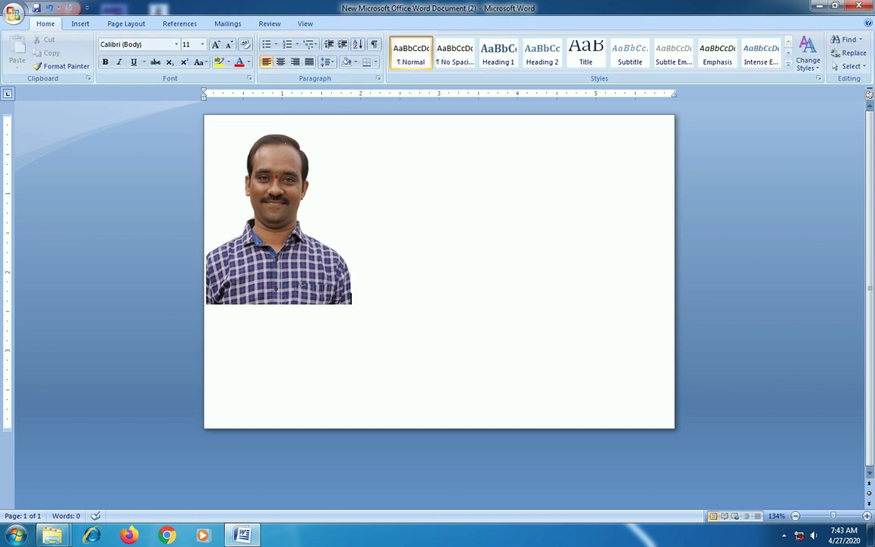
Set the photo's height to 1.8 inches and its width to 1.4 inches
left_click(316, 267)
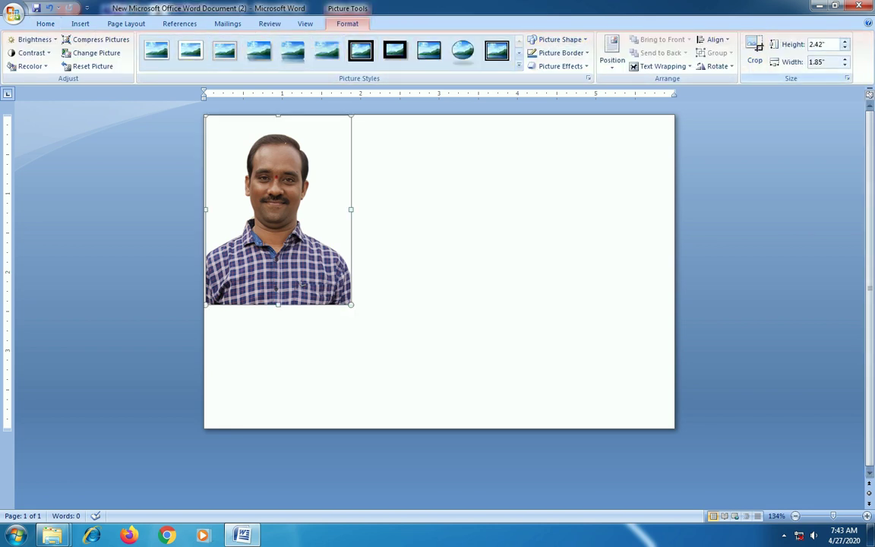
left_click(816, 44)
type("1")
type("8")
key("Tab")
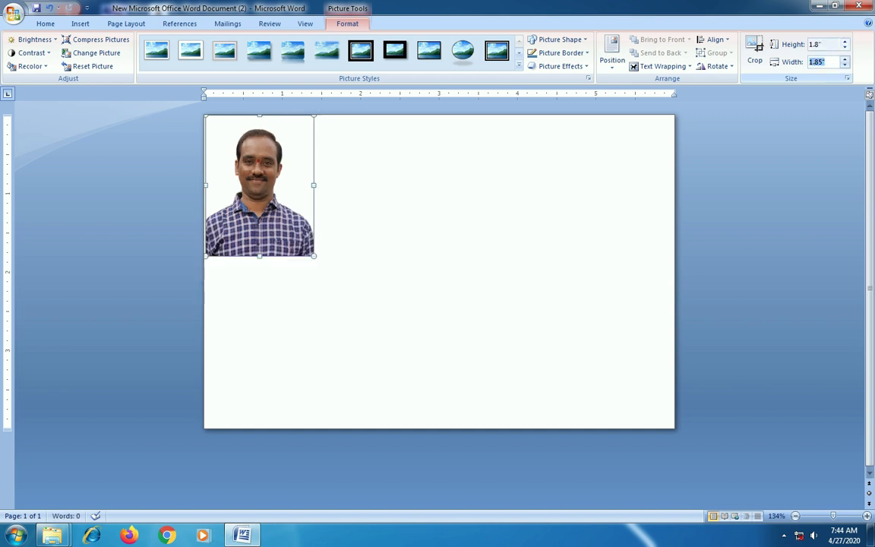
type("1.")
type("4")
key("Return")
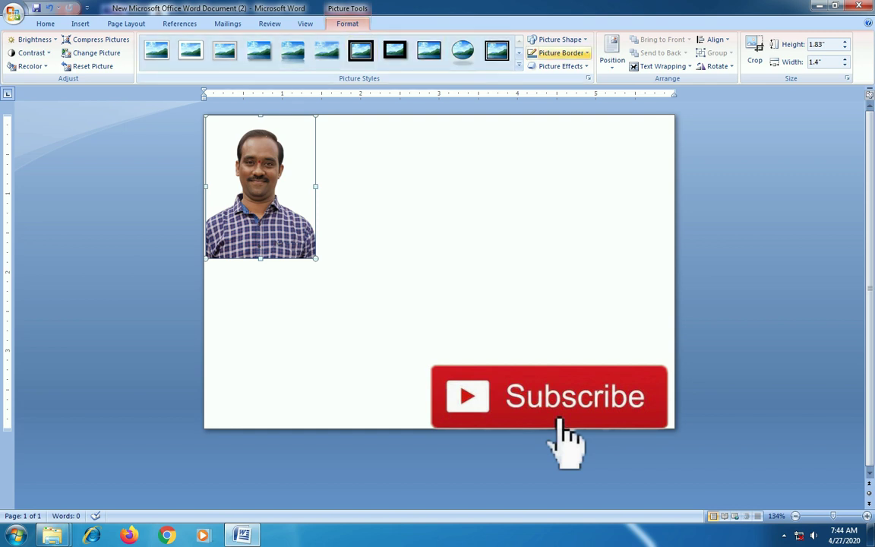
Give the photo a black picture border with a 2¼ pt weight
left_click(560, 52)
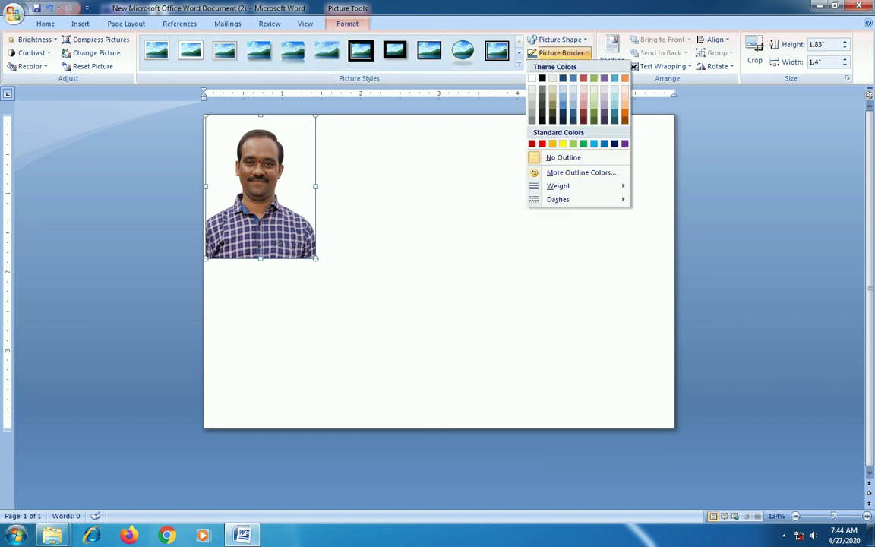
left_click(563, 157)
left_click(561, 52)
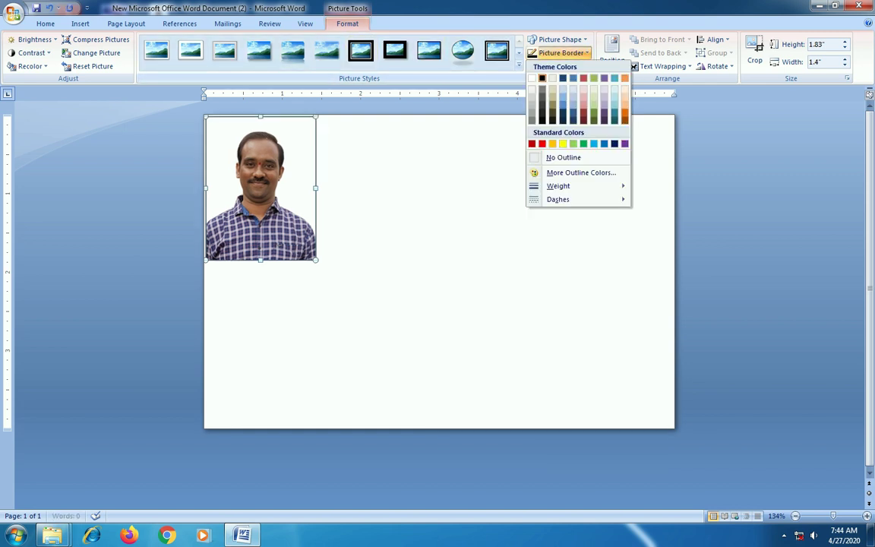
mouse_move(558, 186)
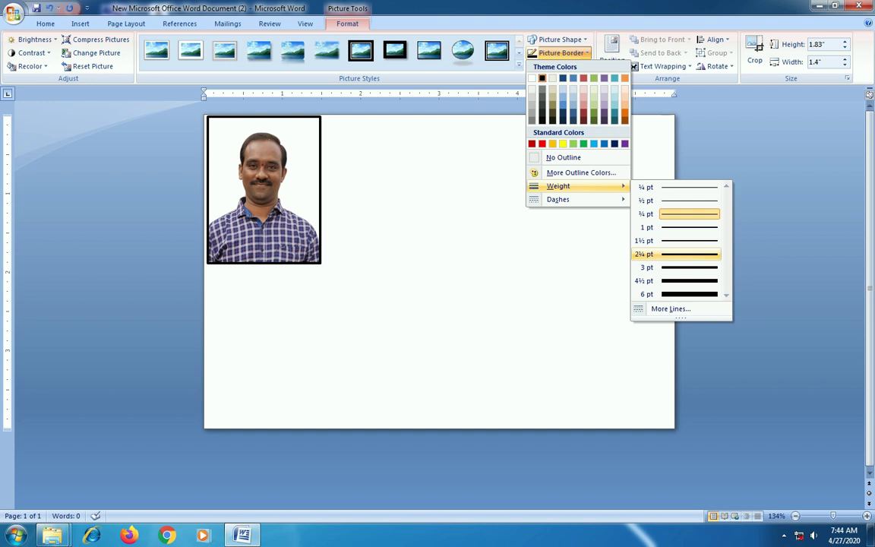
left_click(676, 254)
left_click(322, 258)
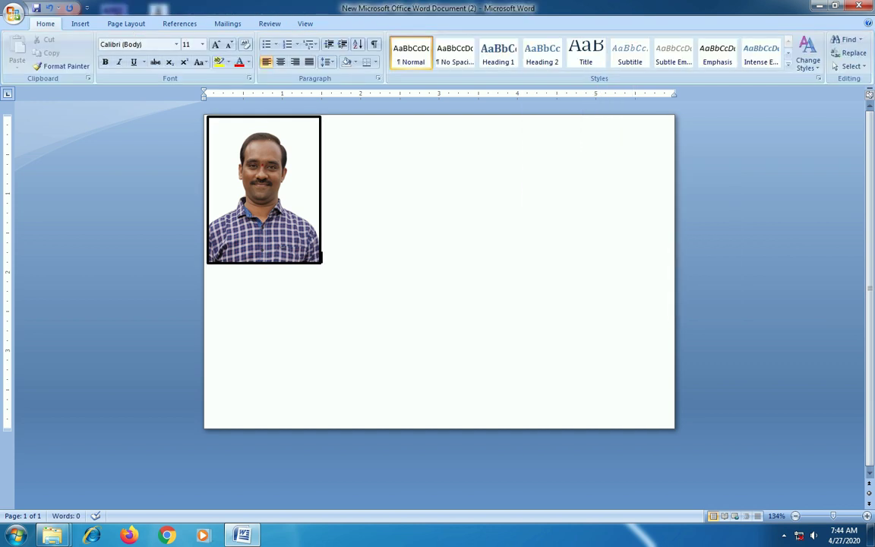
left_click(266, 189)
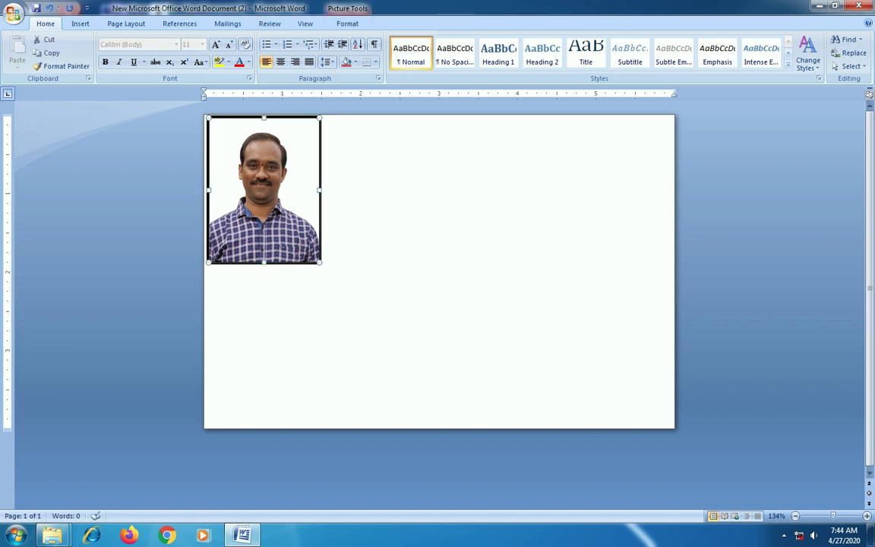
Set the photo's text wrapping to Square and move it to the page's top-left
left_click(347, 23)
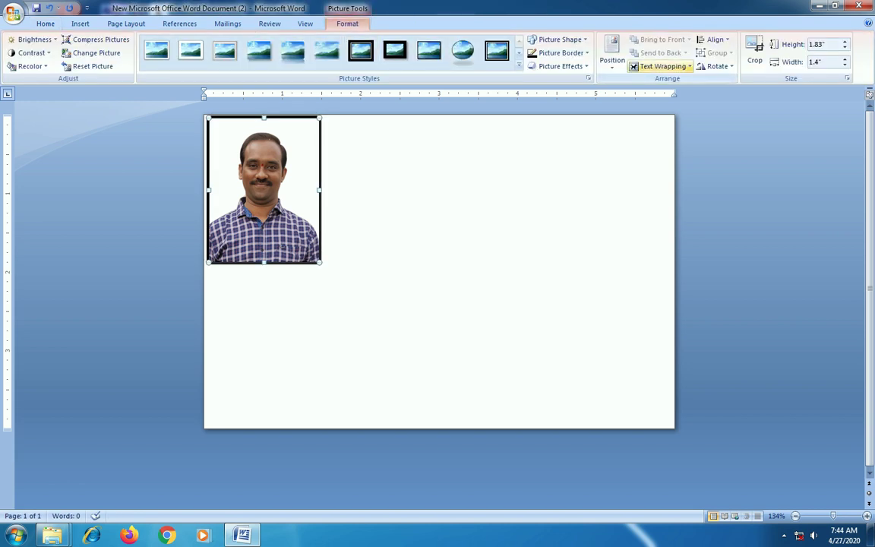
left_click(659, 66)
left_click(659, 95)
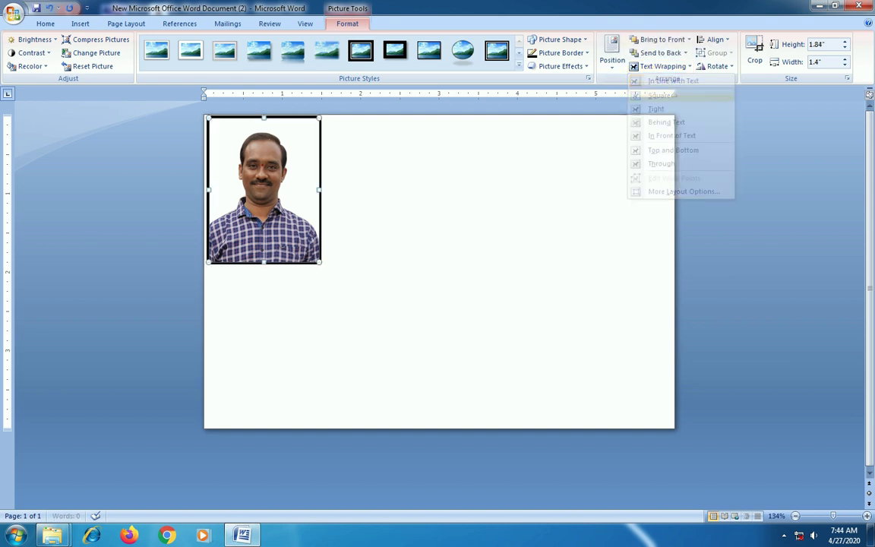
mouse_move(266, 190)
left_mouse_down()
mouse_move(327, 210)
mouse_move(391, 211)
mouse_move(266, 195)
left_mouse_up()
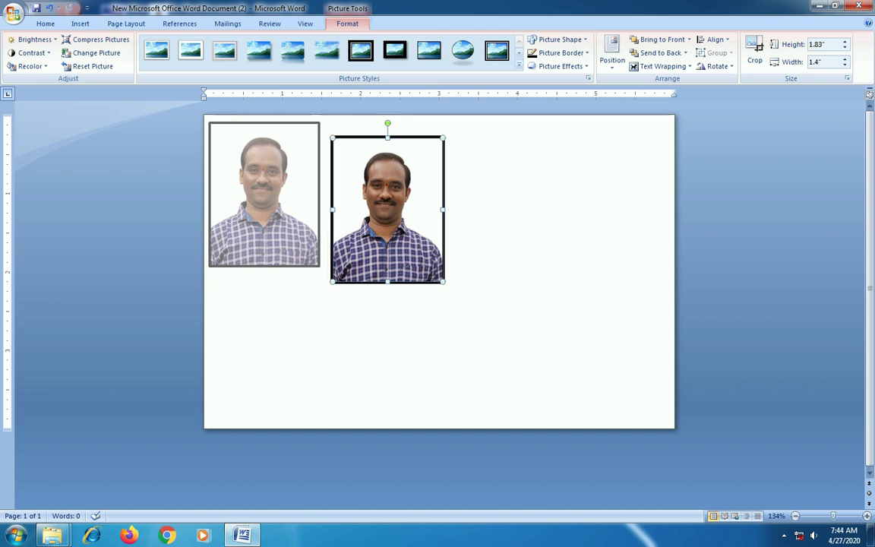
left_click_drag(266, 195, 269, 195)
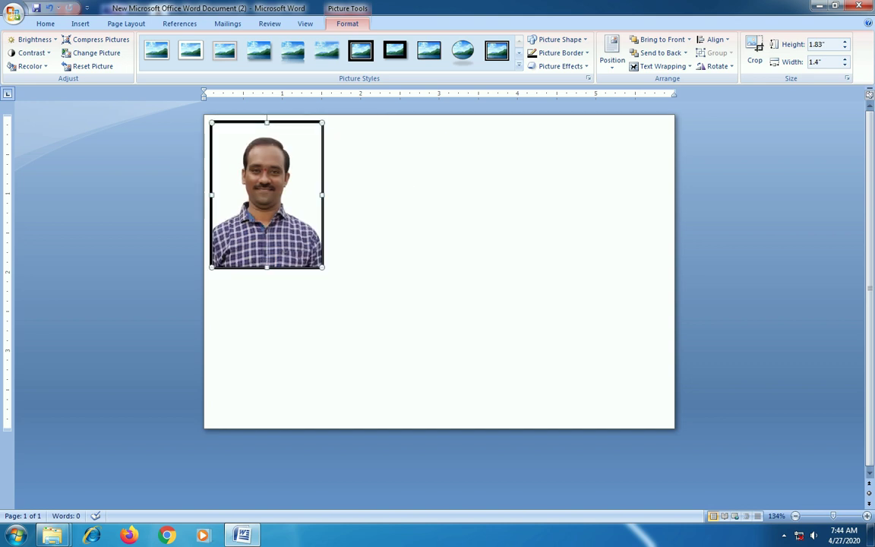
Ctrl-drag the photo to place an identical copy directly to its right
left_click(336, 121)
left_click(266, 195)
left_click_drag(266, 195, 385, 196)
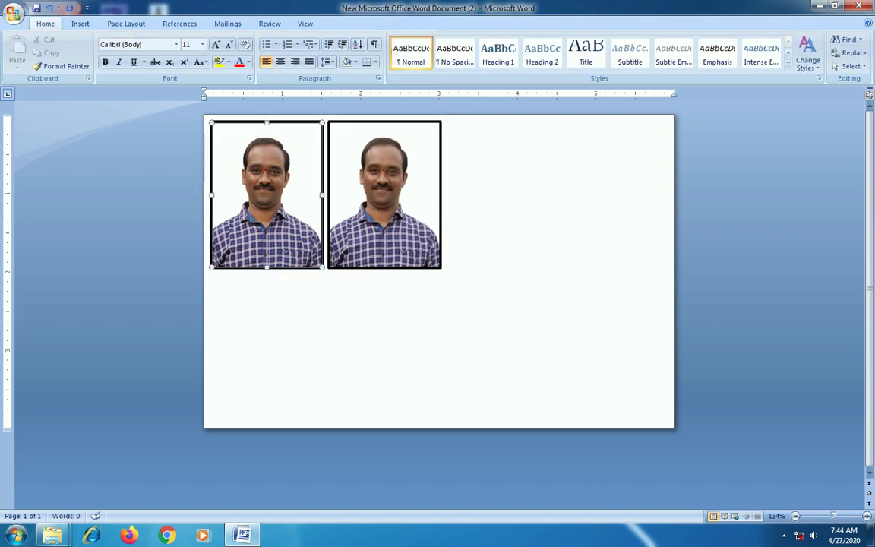
left_click(384, 195)
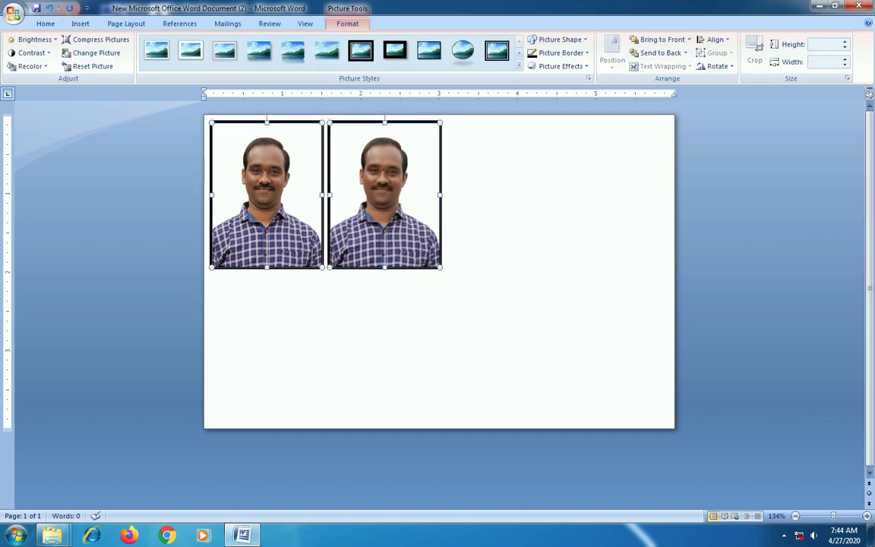
Duplicate the two photos to the right to make four, then nudge the row left
left_click_drag(384, 195, 618, 195)
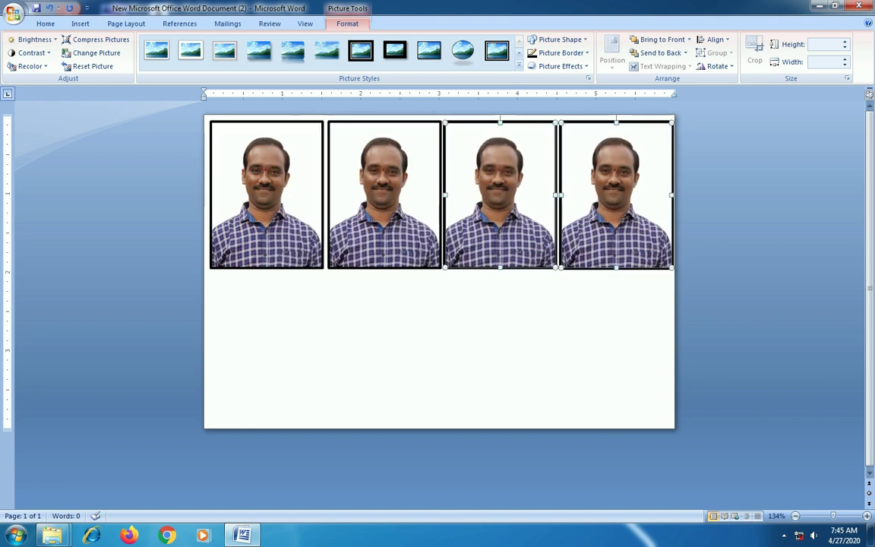
left_click(265, 195)
left_click(383, 196, "shift")
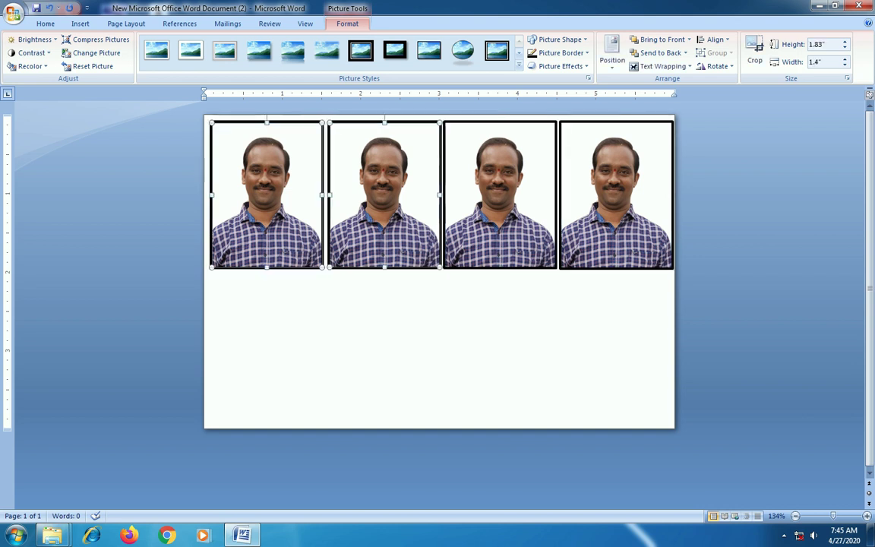
left_click(500, 195, "shift")
left_click(616, 195, "shift")
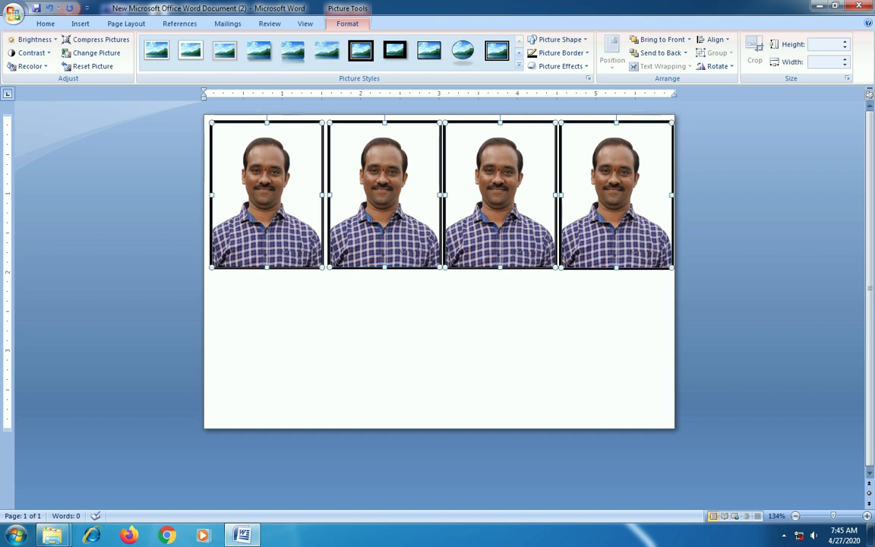
key("Left")
key("Left")
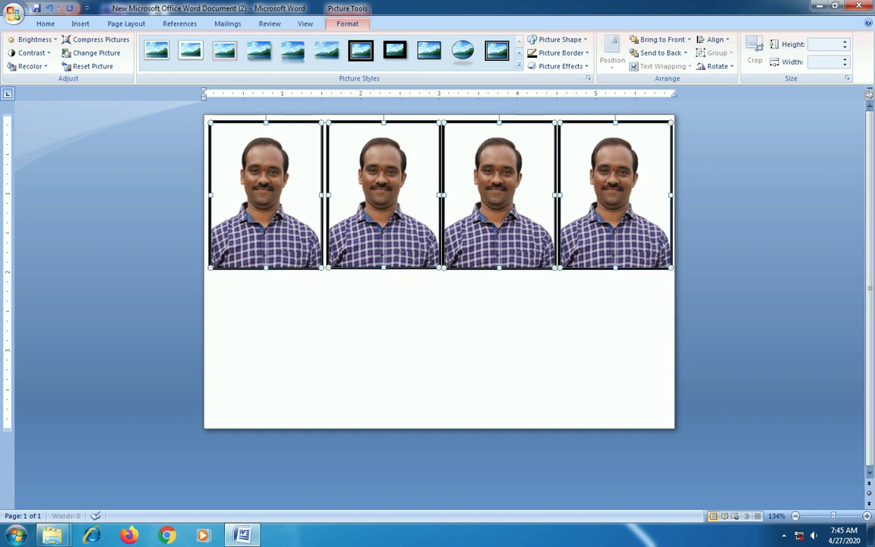
key("Left")
key("Left")
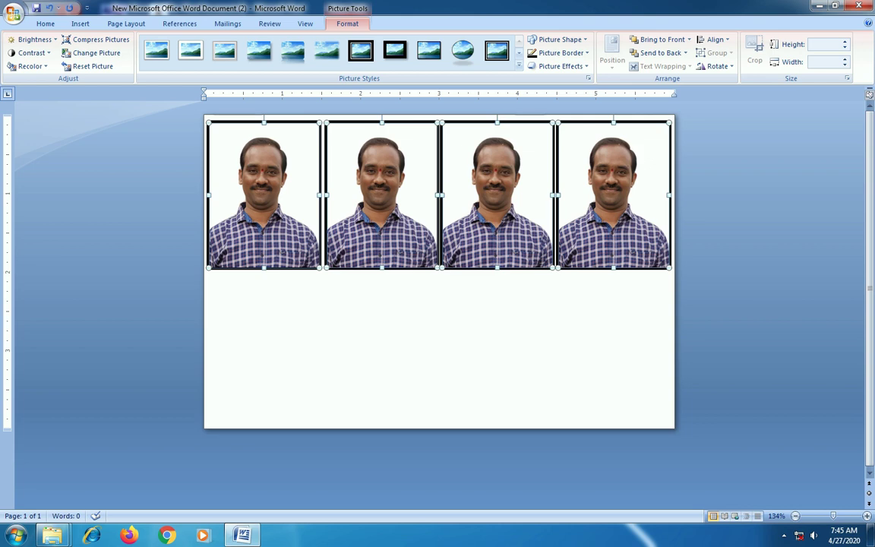
Select all four photos in the top row together
left_click(332, 273)
left_click(263, 194)
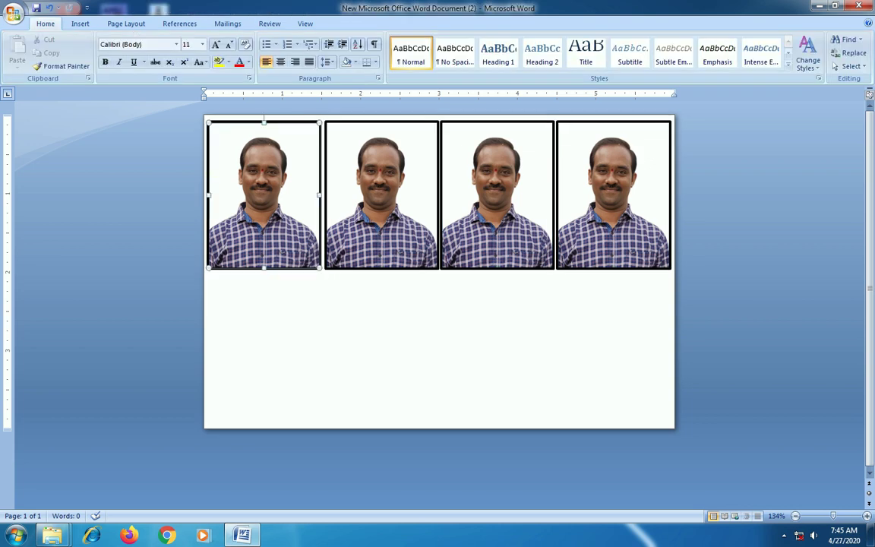
left_click(381, 194, "ctrl")
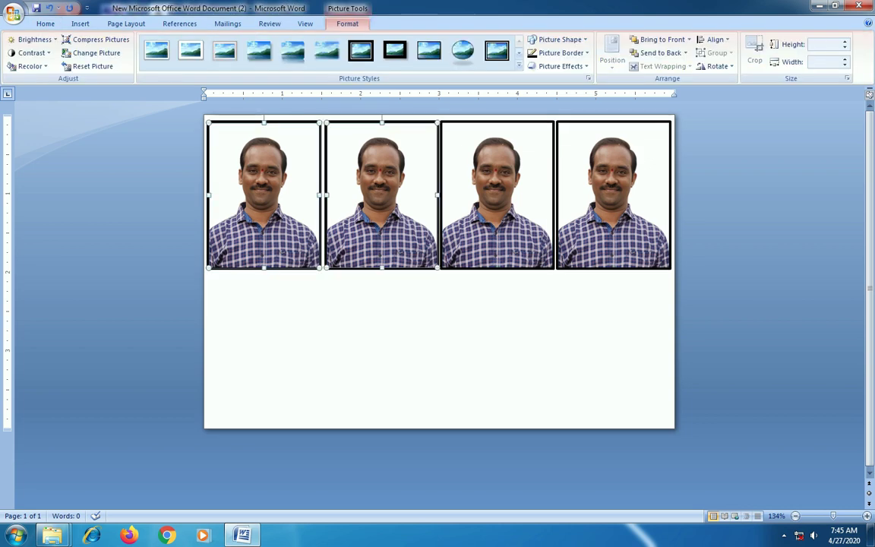
left_click(496, 194, "ctrl")
left_click(613, 194, "ctrl")
Ctrl-drag the four-photo row down to form a second row beneath it, then deselect
left_click_drag(437, 120, 437, 274)
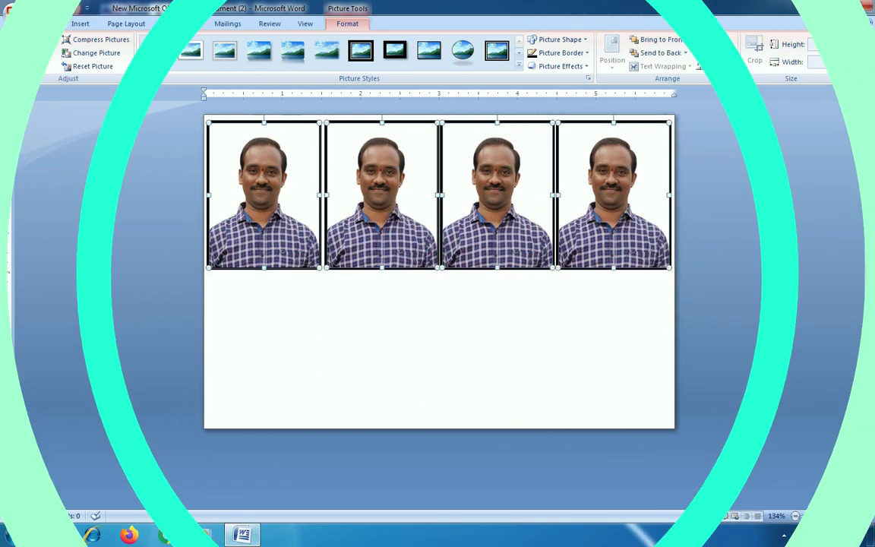
mouse_move(437, 120)
left_mouse_down()
mouse_move(432, 240)
mouse_move(439, 276)
left_mouse_up()
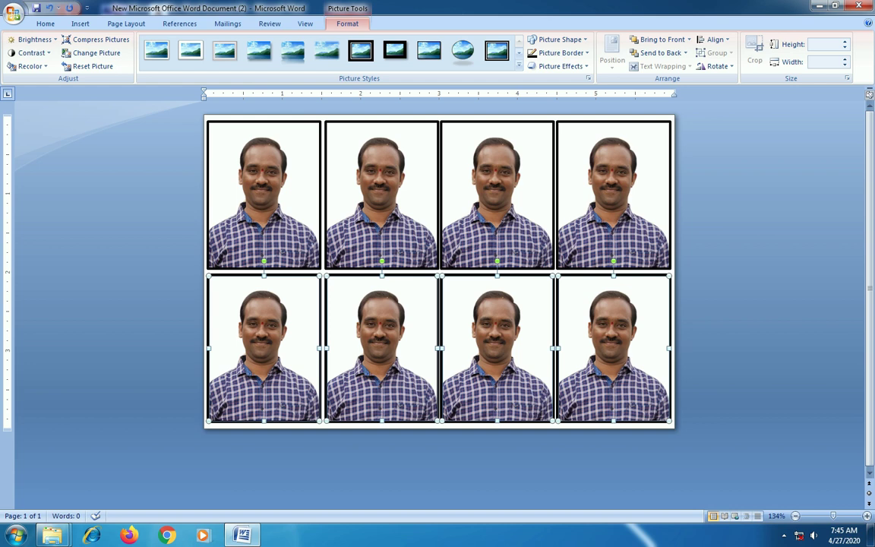
left_click(759, 342)
left_click(759, 342)
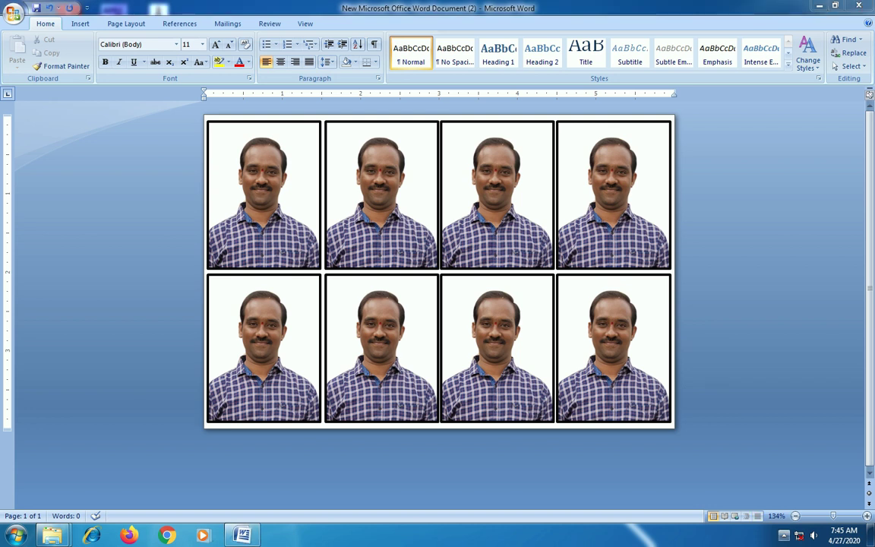
left_click(783, 535)
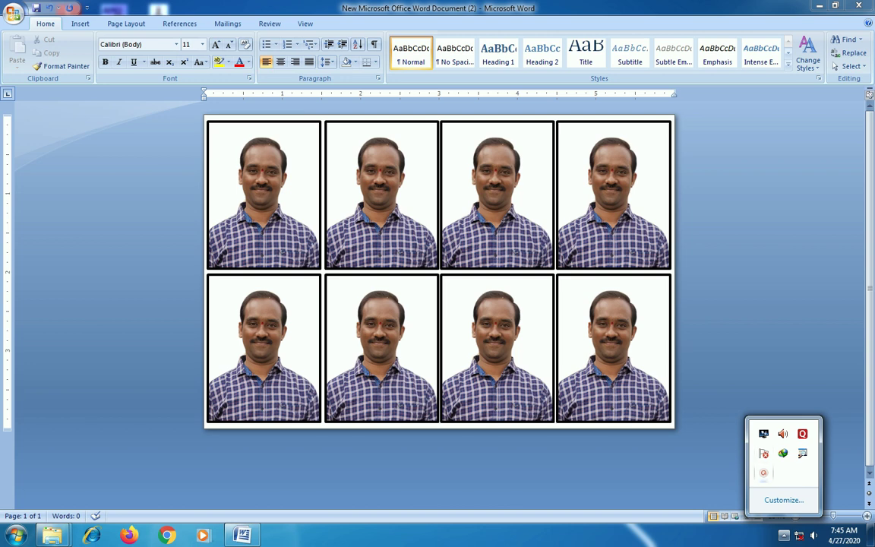
key("Escape")
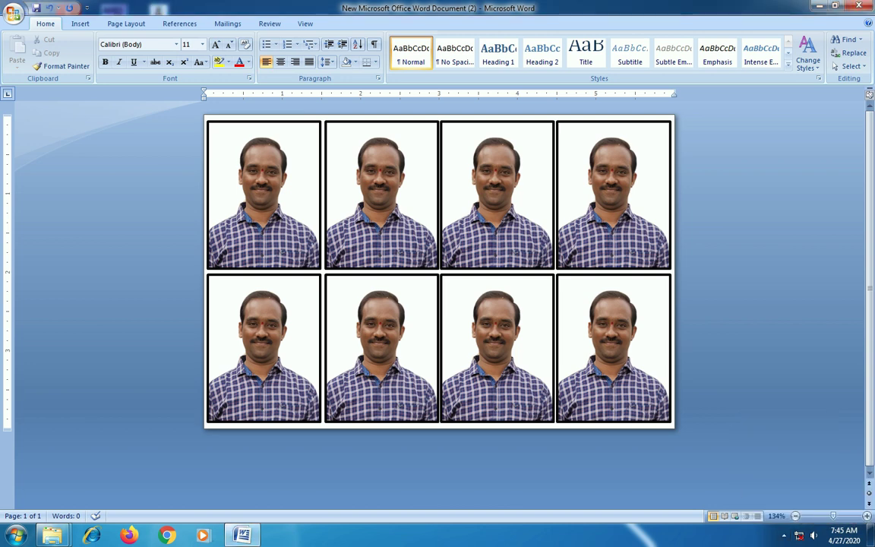
left_click(784, 534)
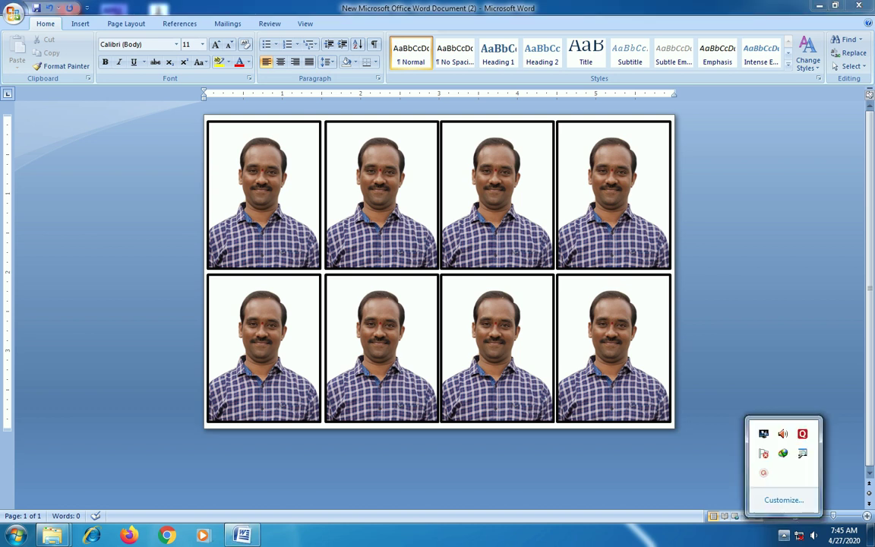
left_click(763, 473)
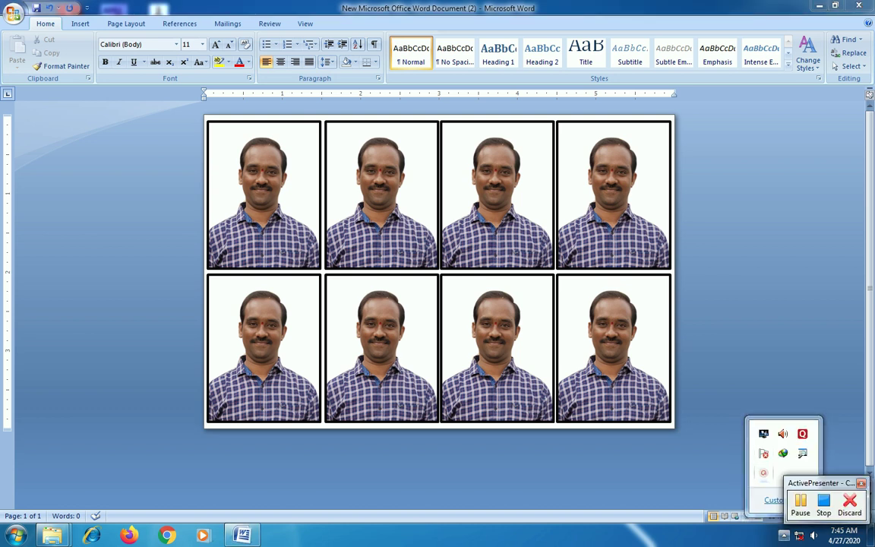